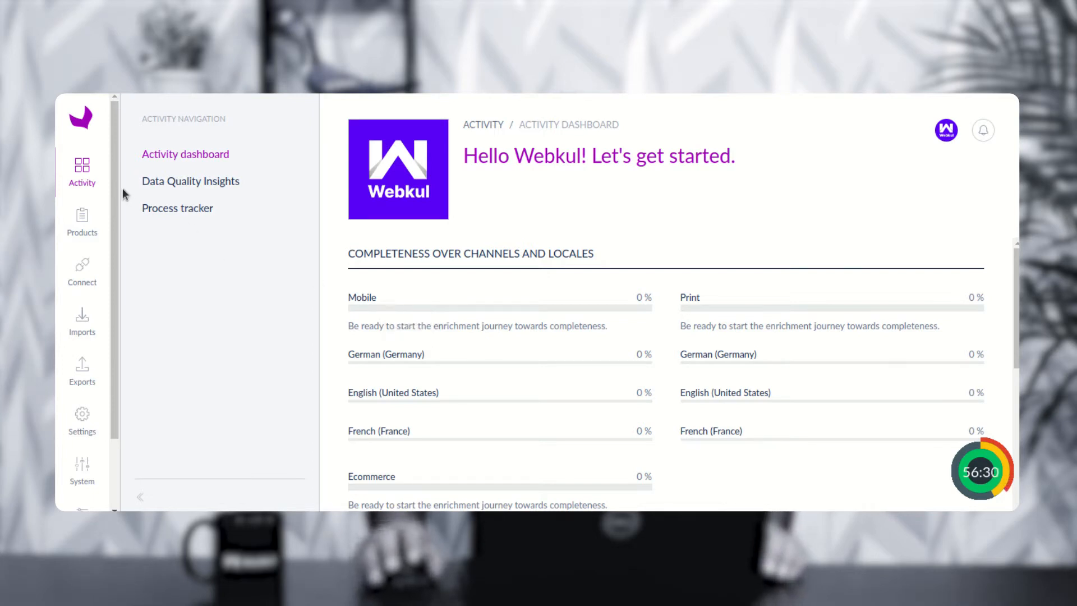
Open the Configurable product importer and view its setup documentation.
{"action": "left_click_drag", "start_coordinate": [117, 187], "coordinate": [122, 271]}
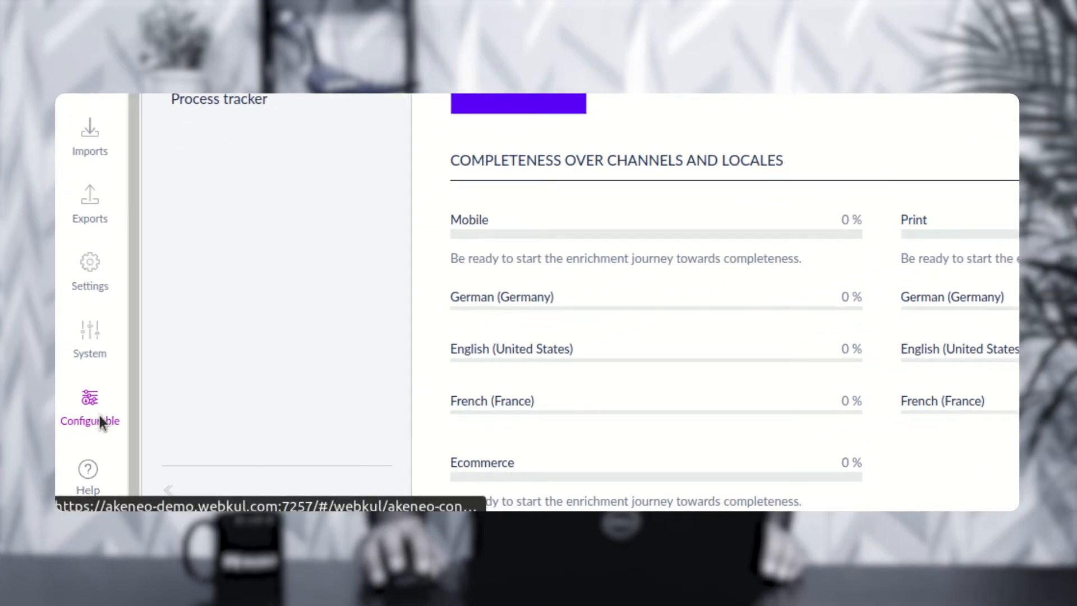
{"action": "left_click", "coordinate": [101, 421]}
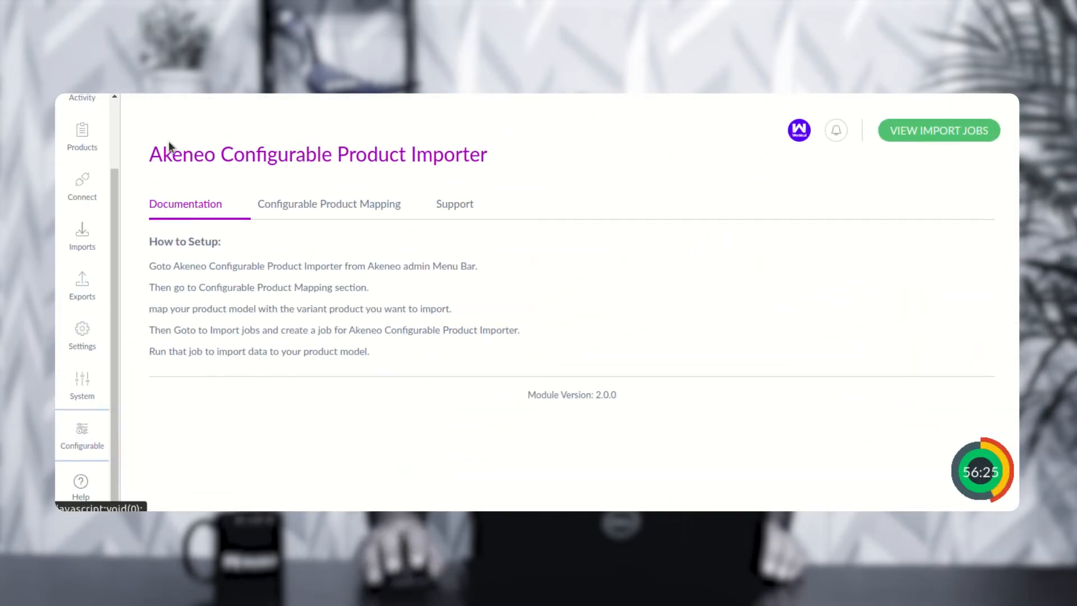
{"action": "left_click_drag", "start_coordinate": [149, 154], "coordinate": [454, 148]}
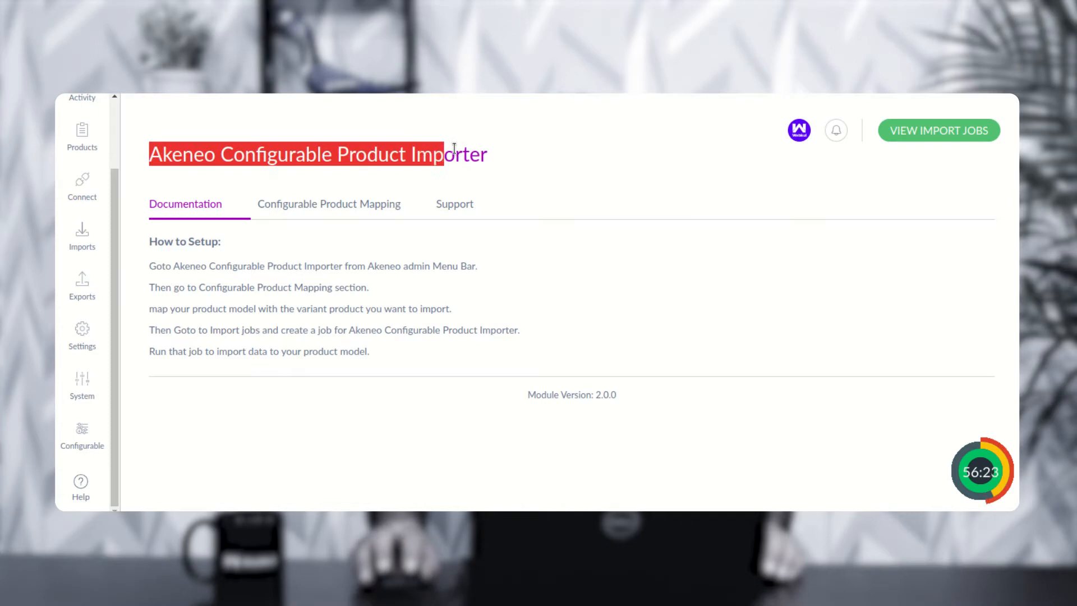
{"action": "left_click", "coordinate": [492, 191]}
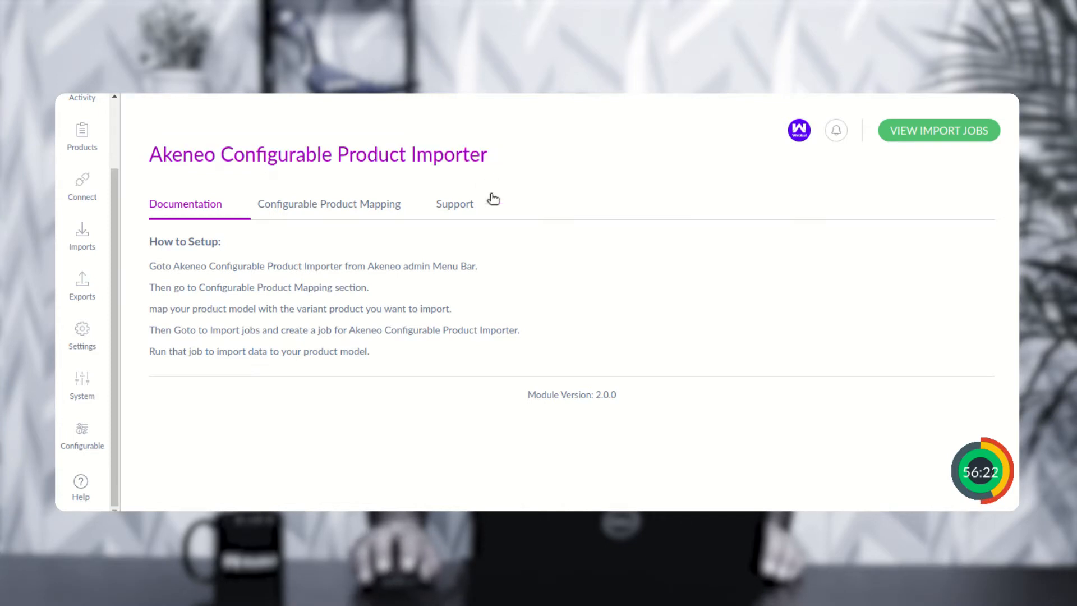
Examine the Configurable Product Mapping section and the product models available for mapping.
{"action": "left_click", "coordinate": [314, 209]}
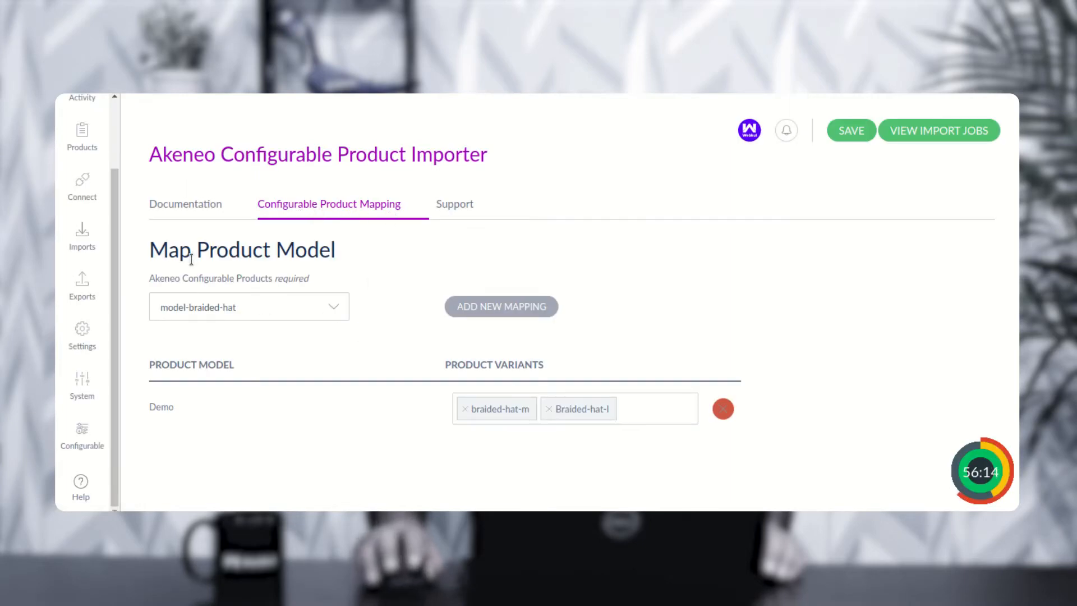
{"action": "left_click_drag", "start_coordinate": [162, 249], "coordinate": [341, 242]}
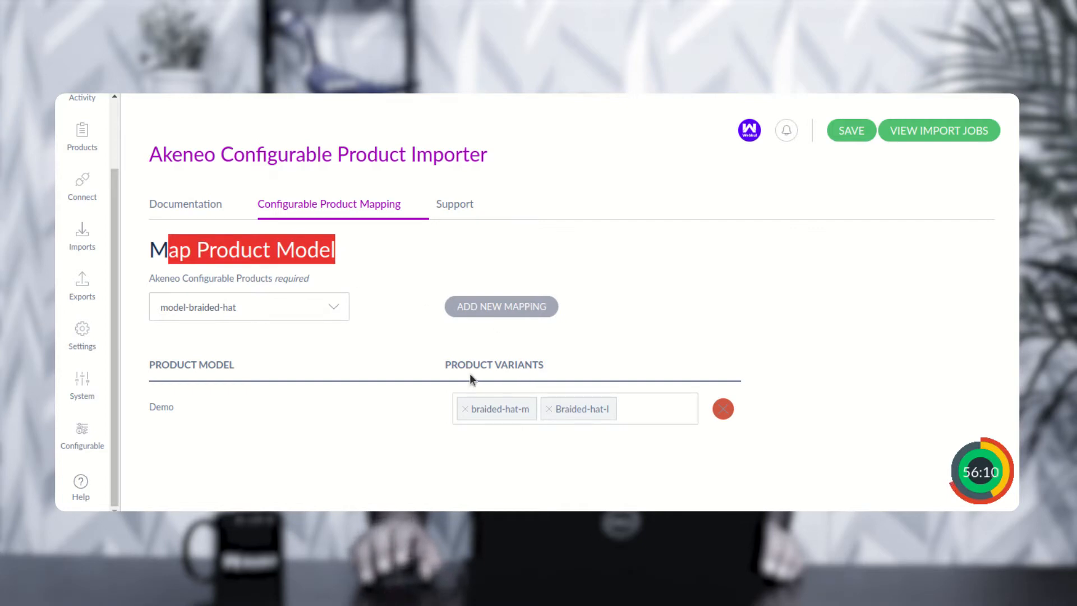
{"action": "left_click", "coordinate": [338, 306]}
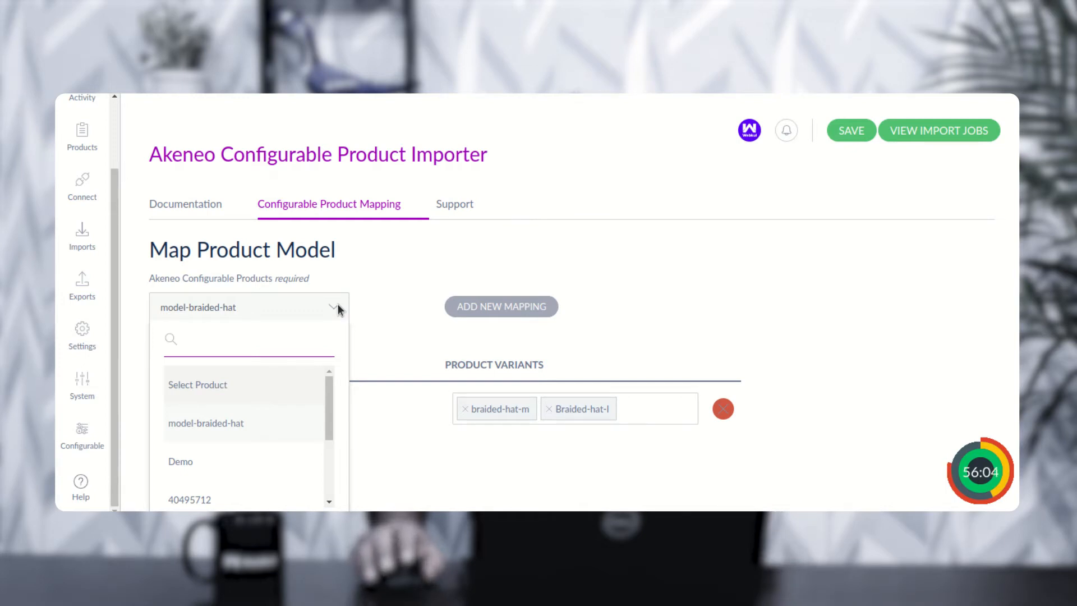
{"action": "scroll", "coordinate": [257, 449], "scroll_direction": "down", "scroll_amount": 3}
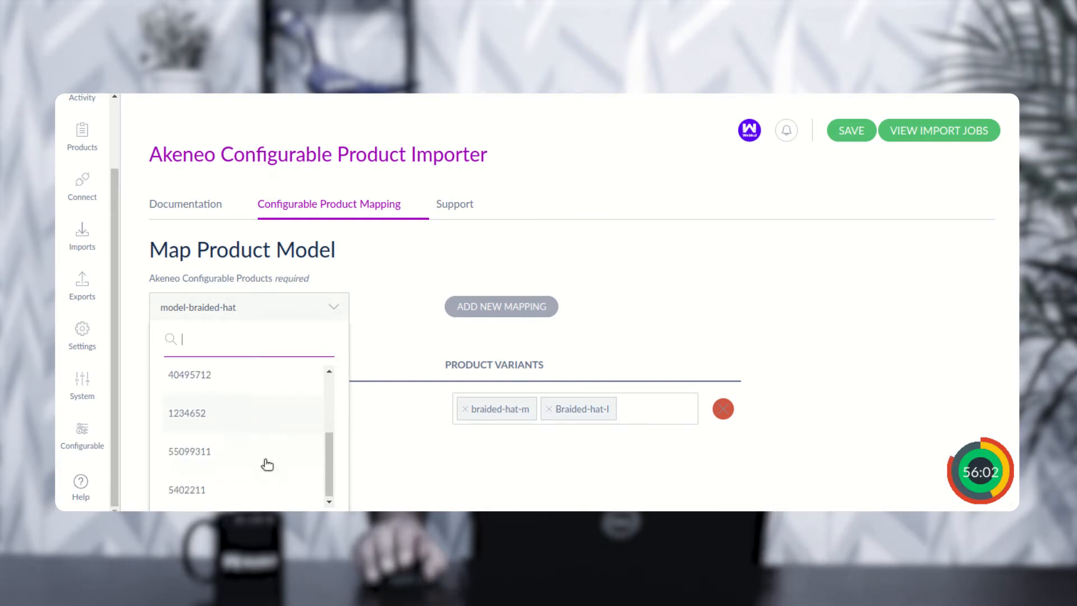
{"action": "left_click", "coordinate": [512, 272]}
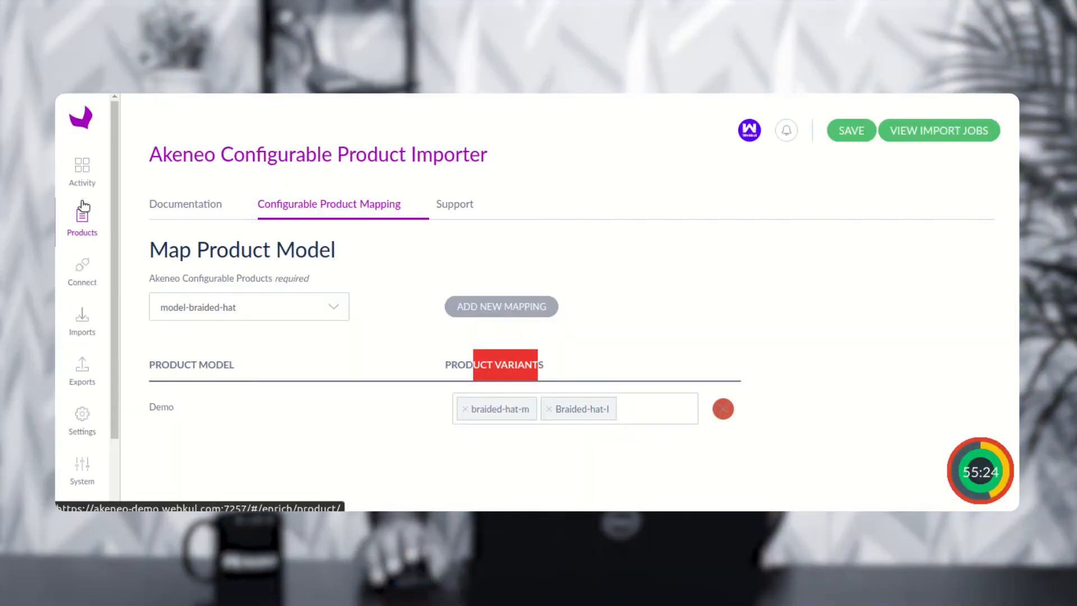
Create a product model with code 123, family Accessories and variant Accessories by Color.
{"action": "left_click", "coordinate": [80, 225]}
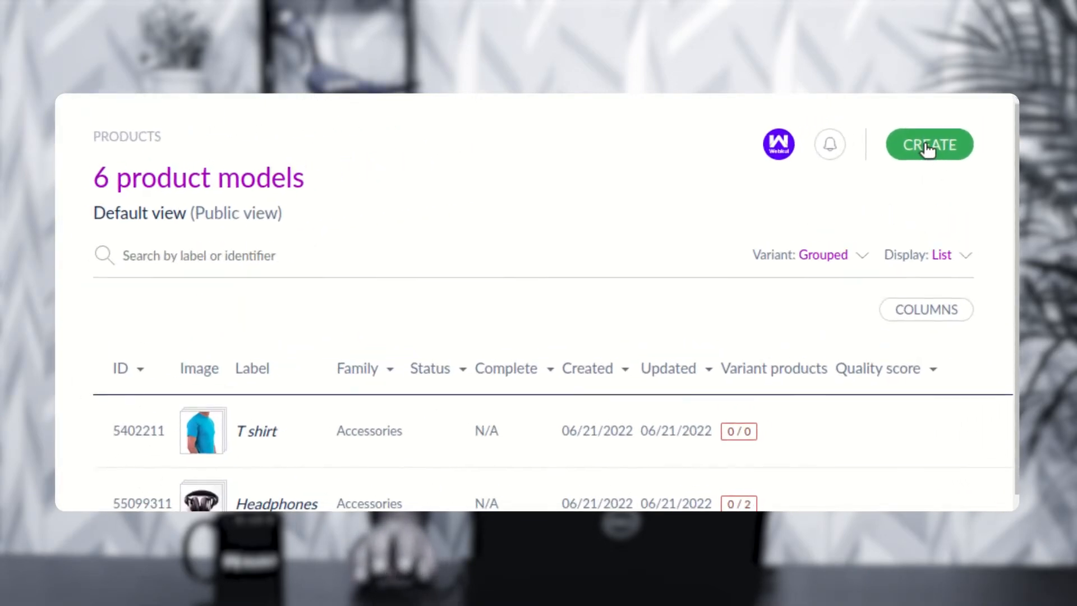
{"action": "left_click", "coordinate": [928, 147]}
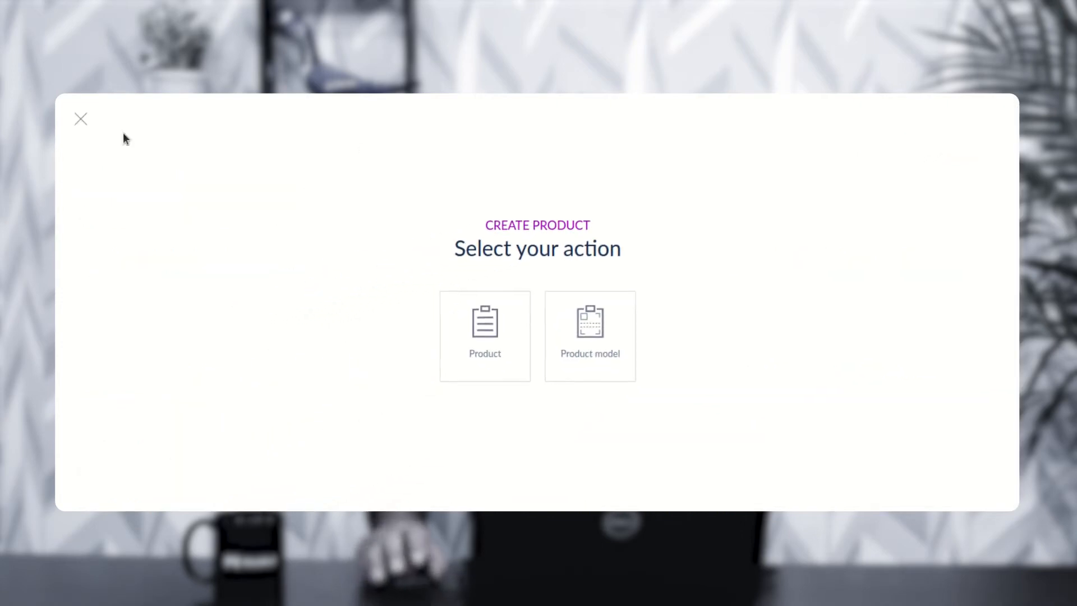
{"action": "left_click", "coordinate": [83, 117]}
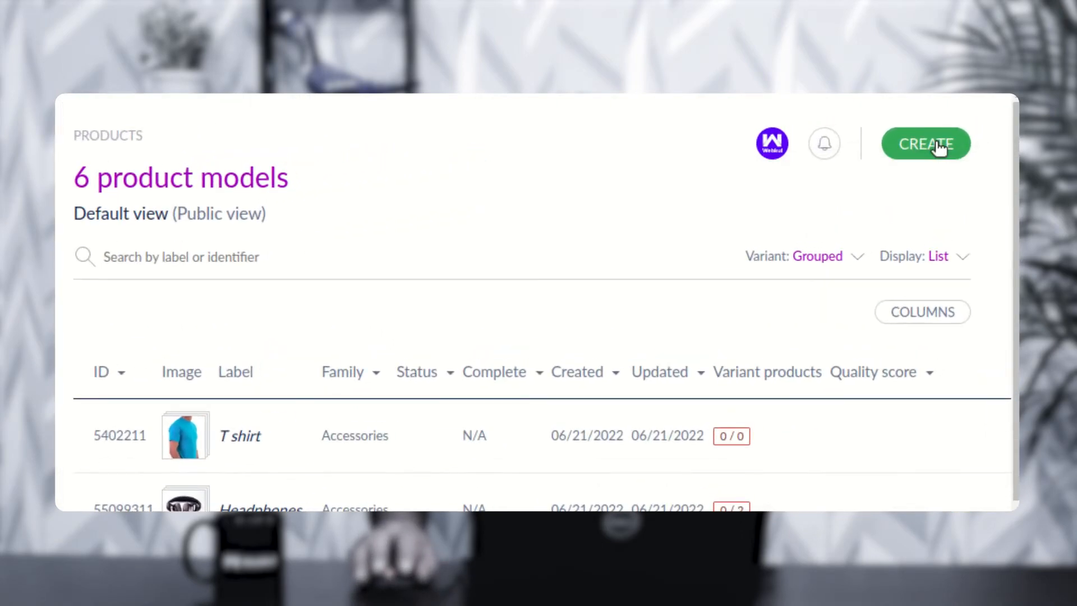
{"action": "left_click", "coordinate": [936, 144]}
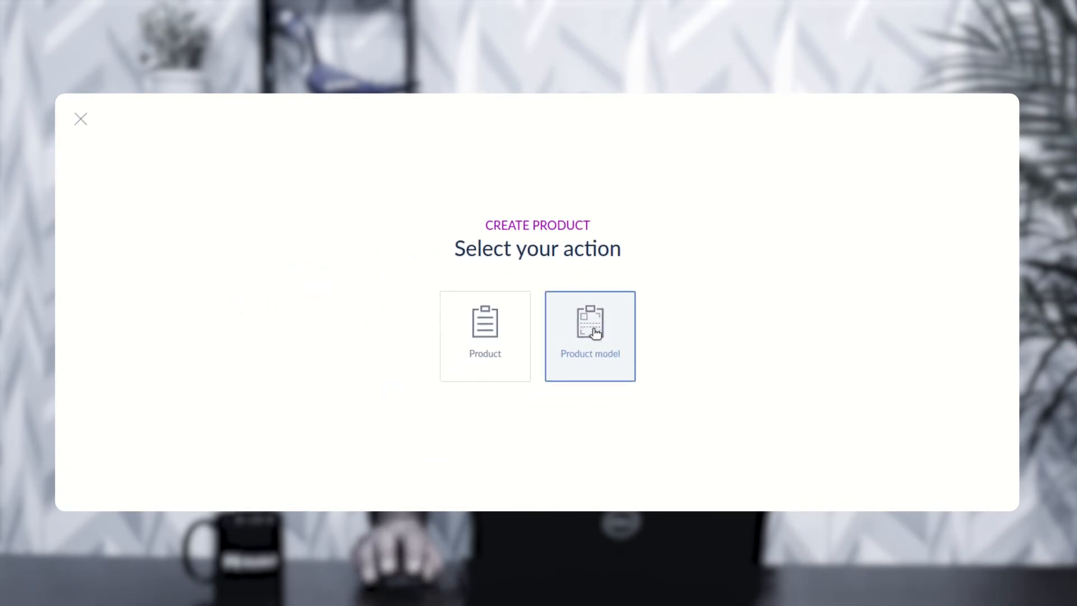
{"action": "left_click", "coordinate": [594, 331]}
{"action": "left_click", "coordinate": [447, 265]}
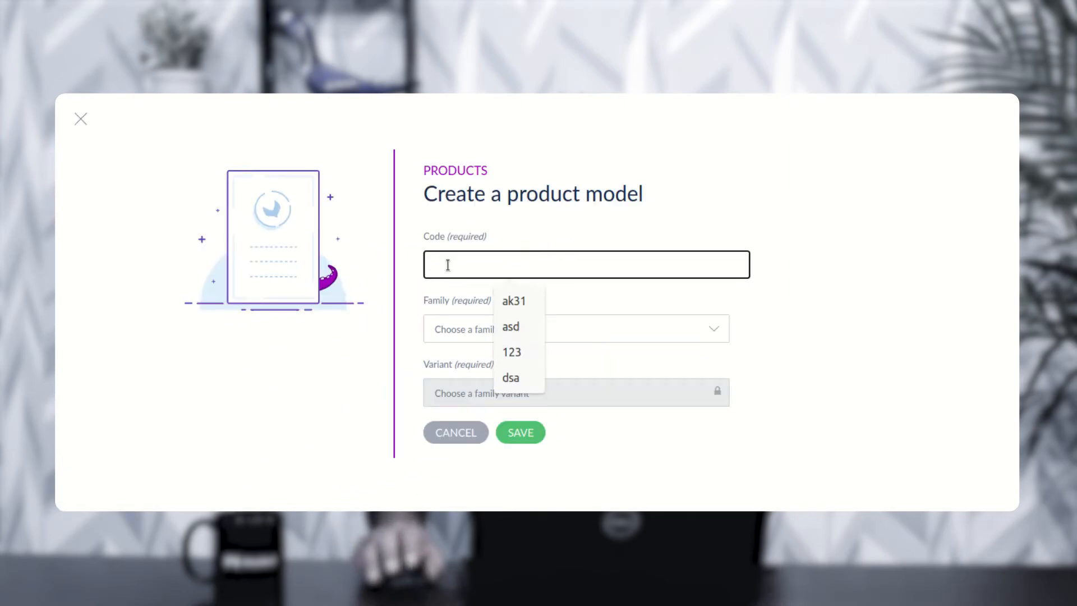
{"action": "type", "text": "123"}
{"action": "left_click", "coordinate": [475, 327]}
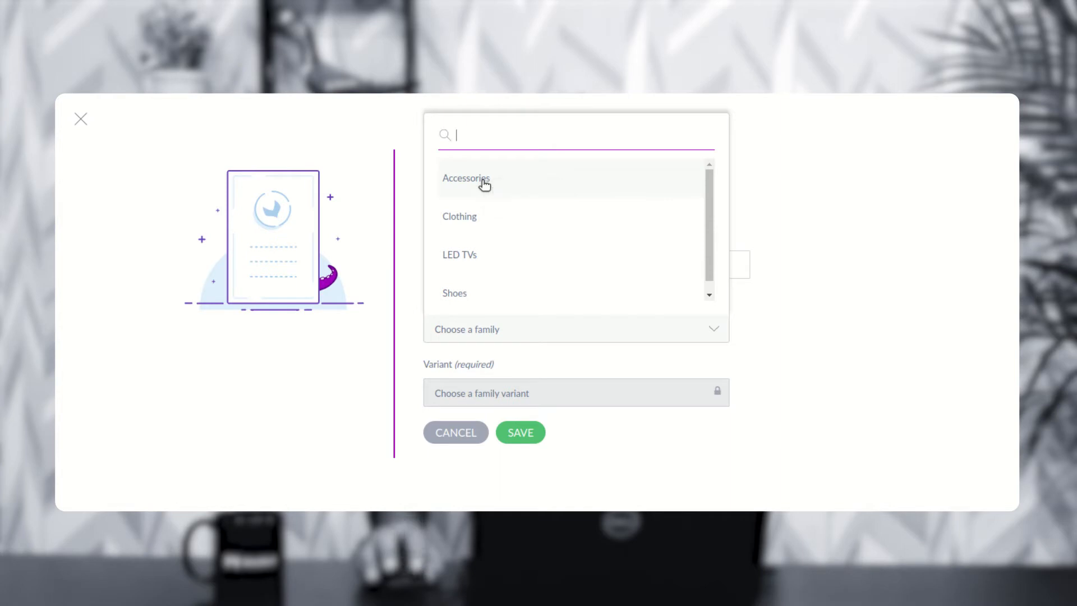
{"action": "left_click", "coordinate": [483, 179]}
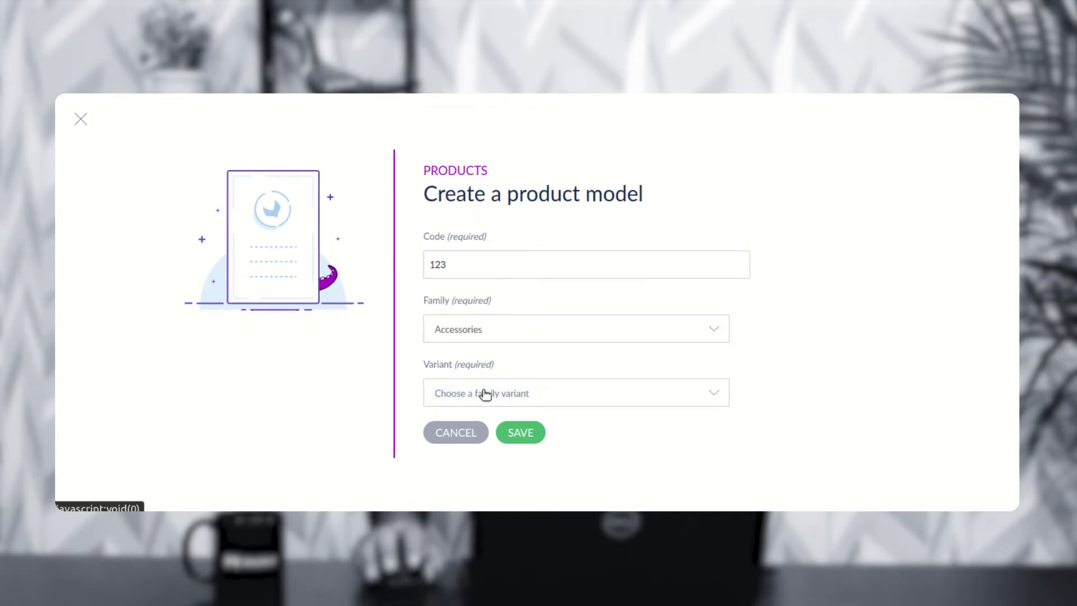
{"action": "left_click", "coordinate": [490, 392]}
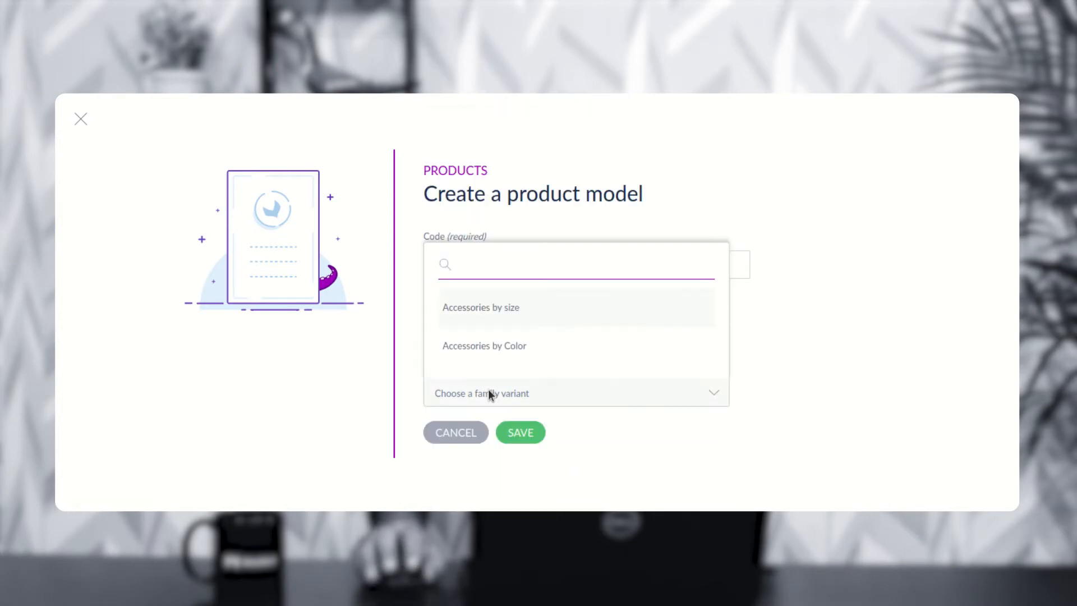
{"action": "left_click", "coordinate": [514, 349]}
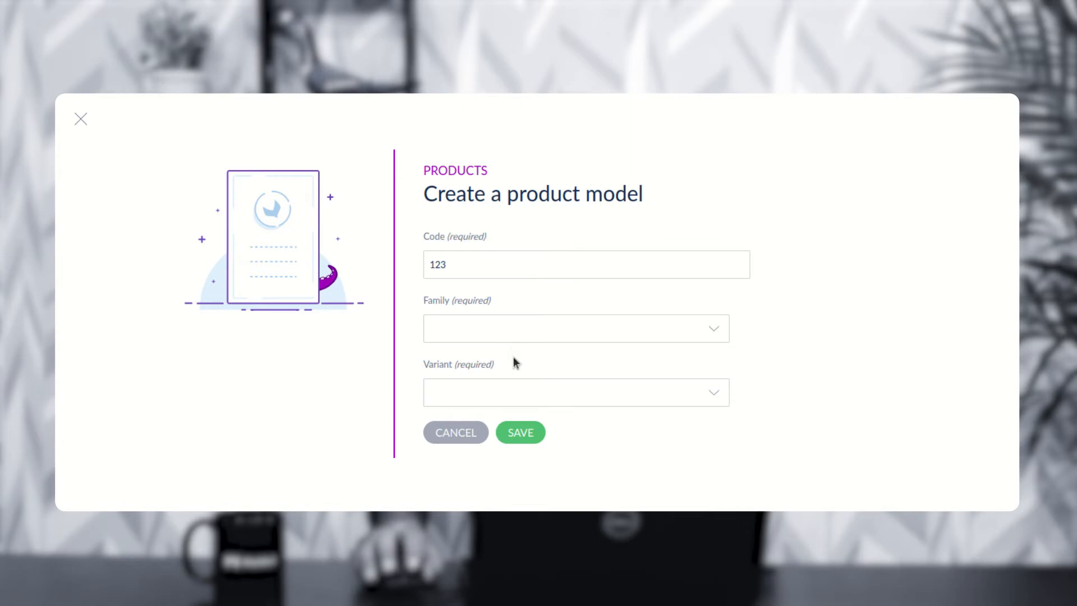
{"action": "left_click", "coordinate": [520, 432]}
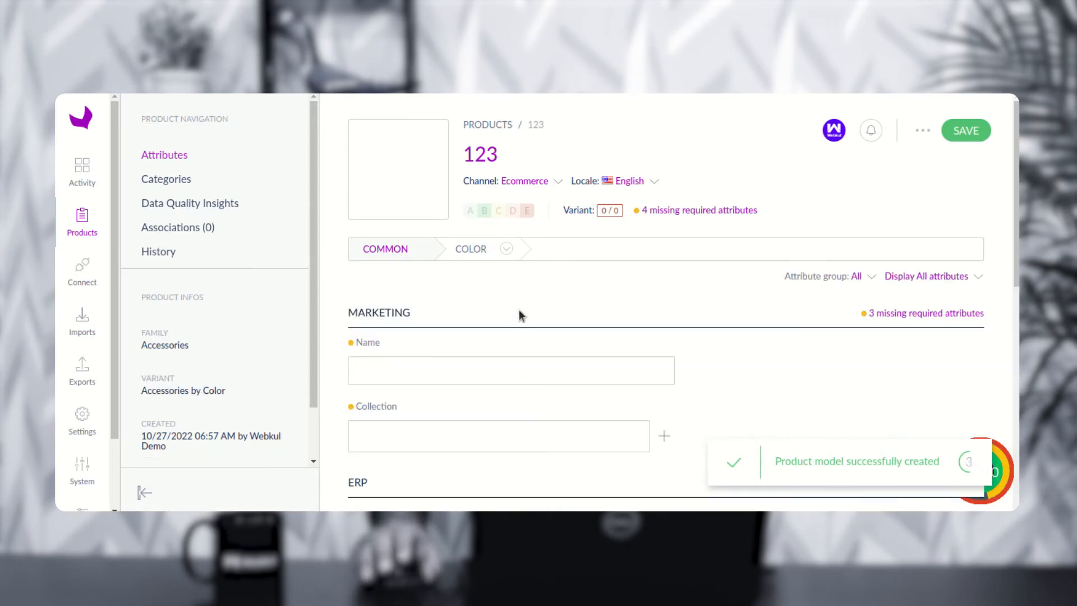
Name the new product model "Test Product" and save it.
{"action": "left_click", "coordinate": [390, 369]}
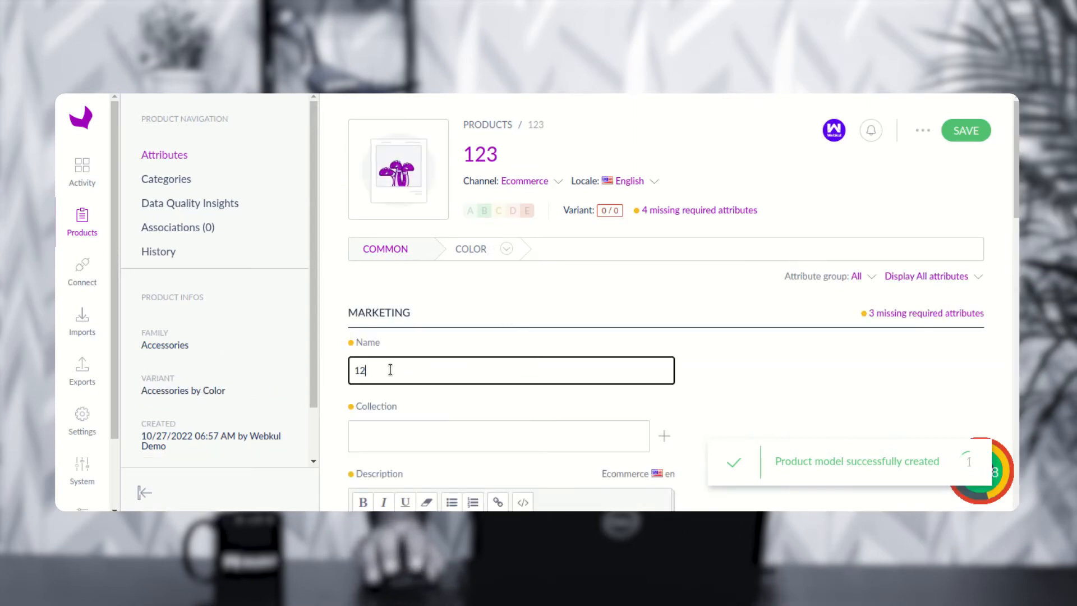
{"action": "left_click_drag", "start_coordinate": [390, 369], "coordinate": [351, 370]}
{"action": "type", "text": "Test Product"}
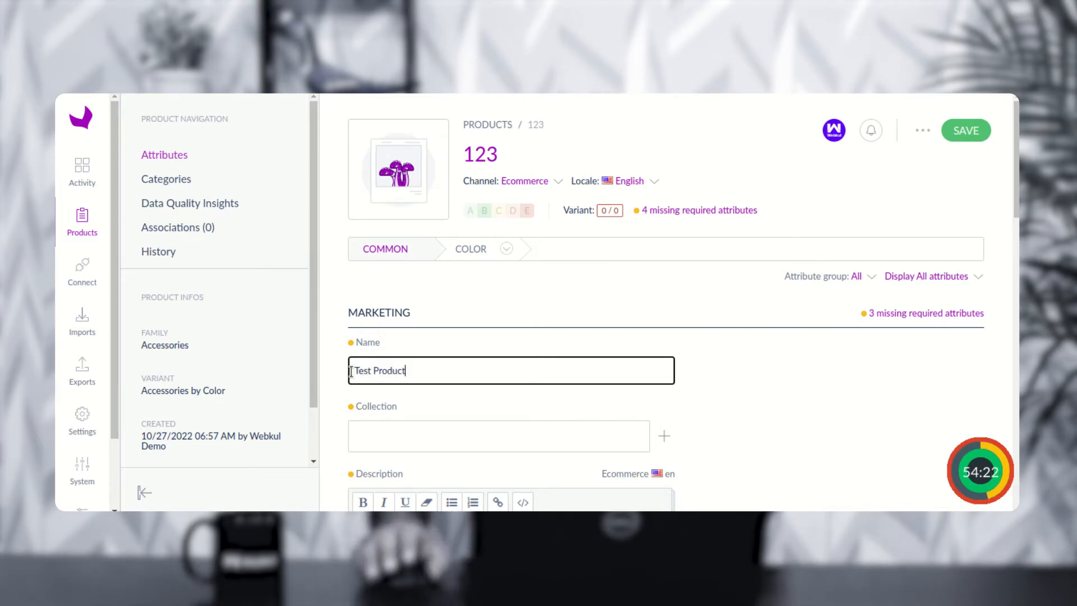
{"action": "scroll", "coordinate": [429, 402], "scroll_direction": "down", "scroll_amount": 2}
{"action": "scroll", "coordinate": [443, 406], "scroll_direction": "down", "scroll_amount": 5}
{"action": "scroll", "coordinate": [458, 392], "scroll_direction": "up", "scroll_amount": 7}
{"action": "left_click", "coordinate": [508, 249]}
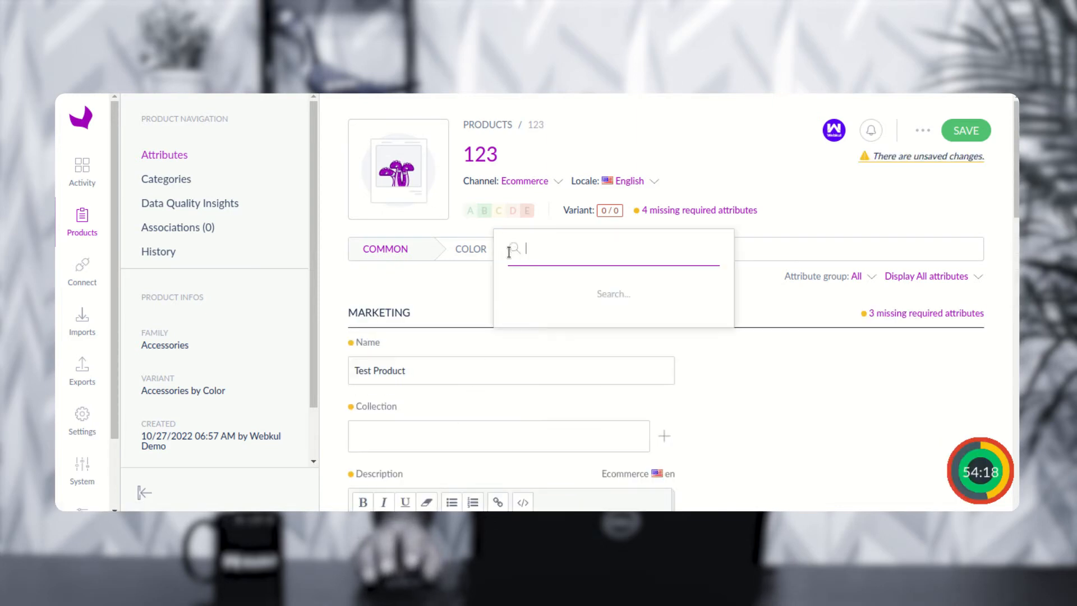
{"action": "left_click", "coordinate": [459, 269]}
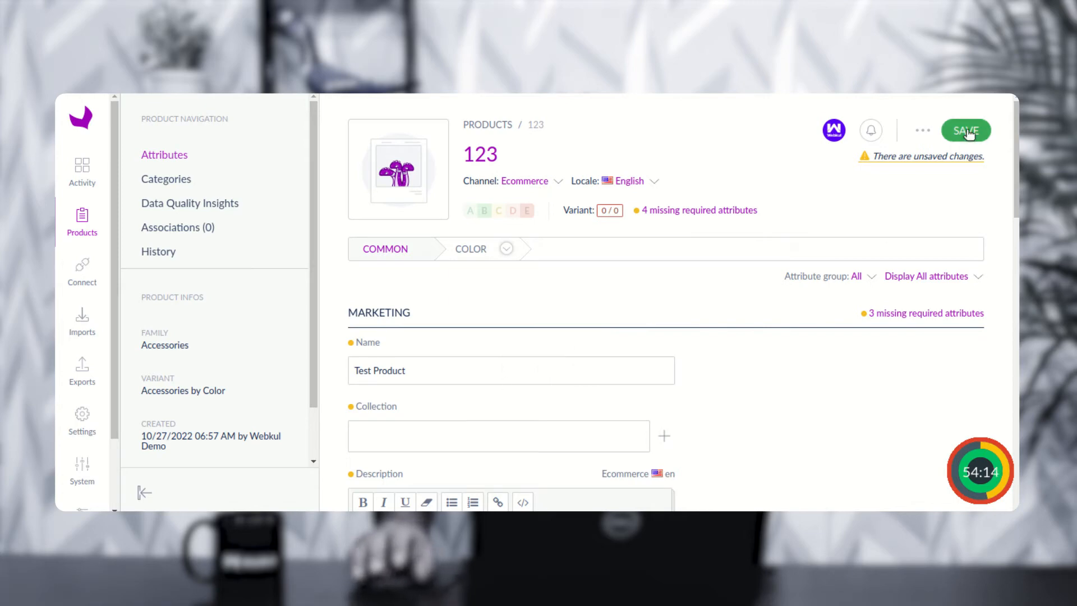
{"action": "left_click", "coordinate": [967, 132]}
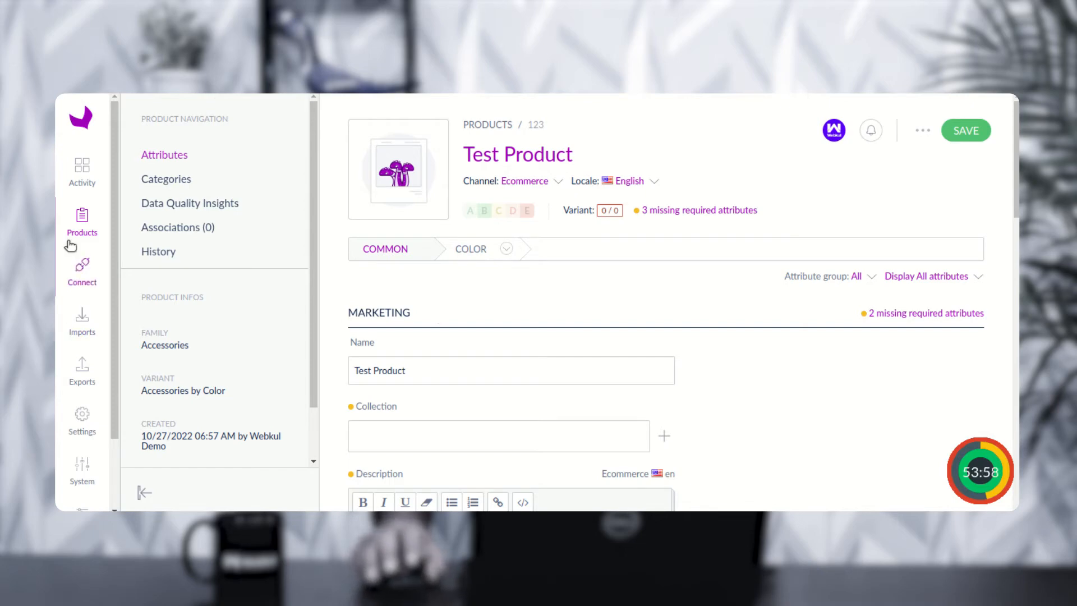
Add a new mapping for product model 123 in the configurable product importer.
{"action": "scroll", "coordinate": [99, 464], "scroll_direction": "down", "scroll_amount": 2}
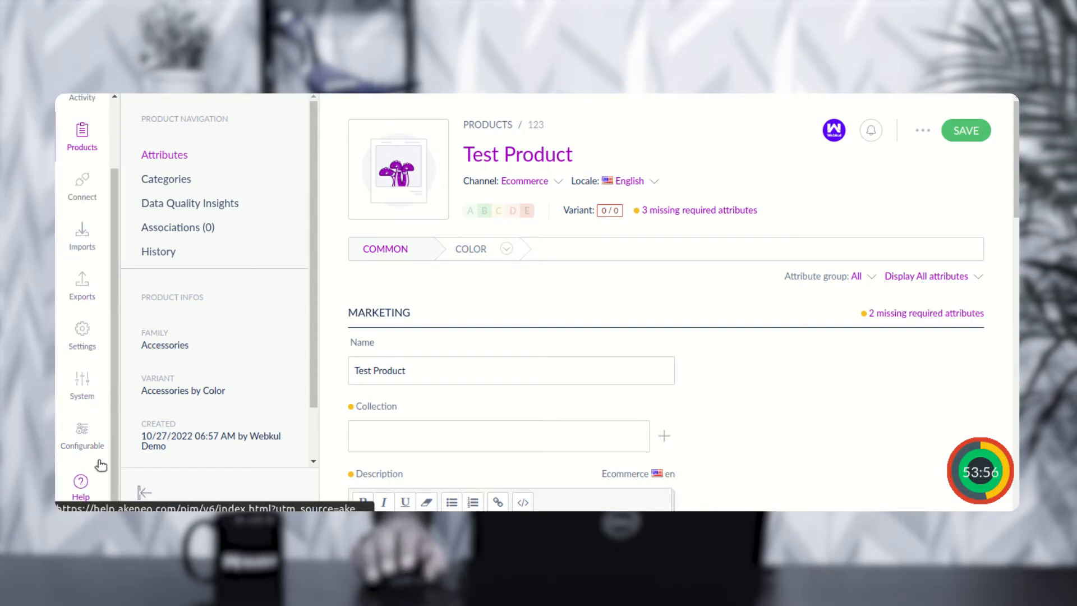
{"action": "left_click", "coordinate": [84, 439]}
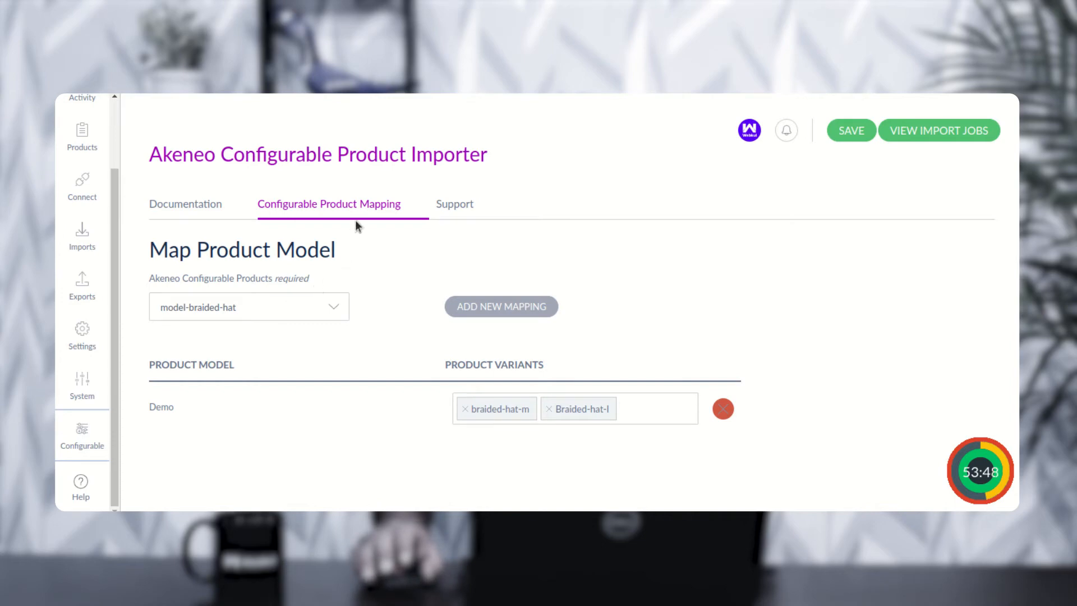
{"action": "left_click", "coordinate": [334, 312]}
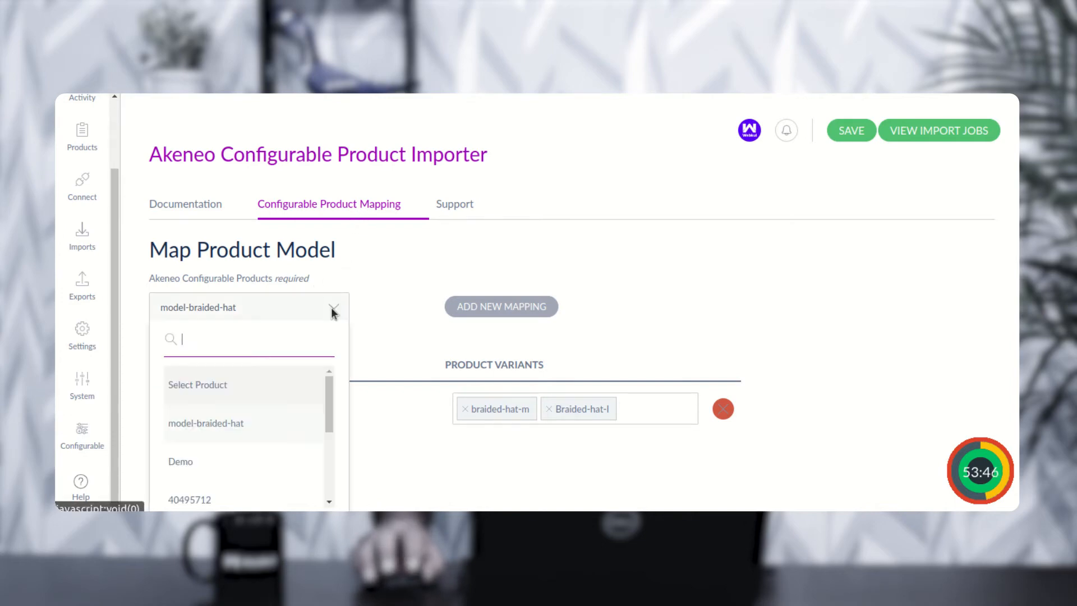
{"action": "scroll", "coordinate": [269, 420], "scroll_direction": "down", "scroll_amount": 3}
{"action": "scroll", "coordinate": [262, 426], "scroll_direction": "down", "scroll_amount": 1}
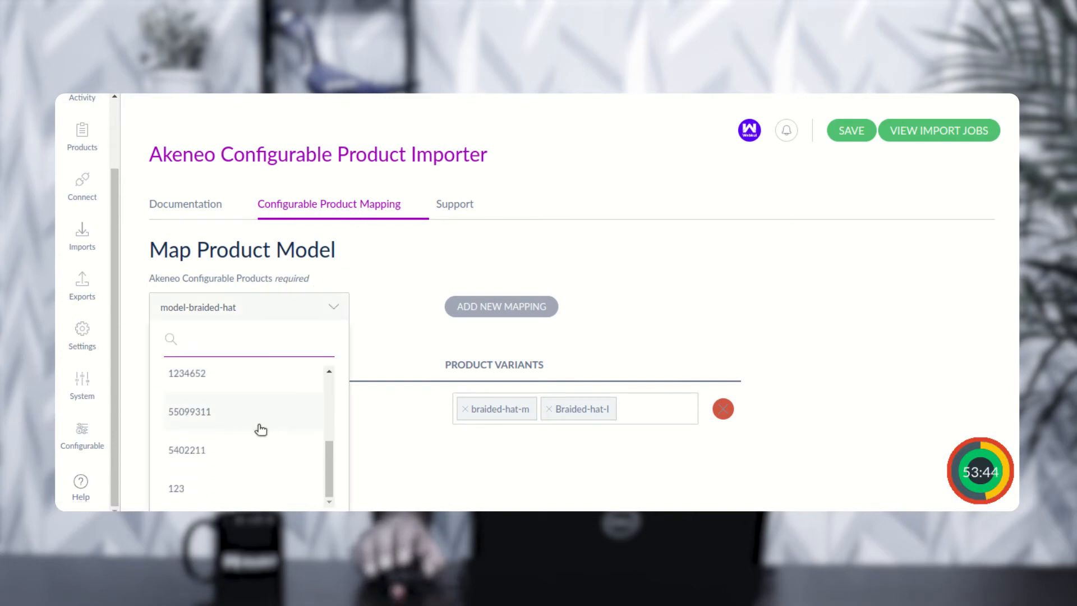
{"action": "left_click", "coordinate": [188, 492]}
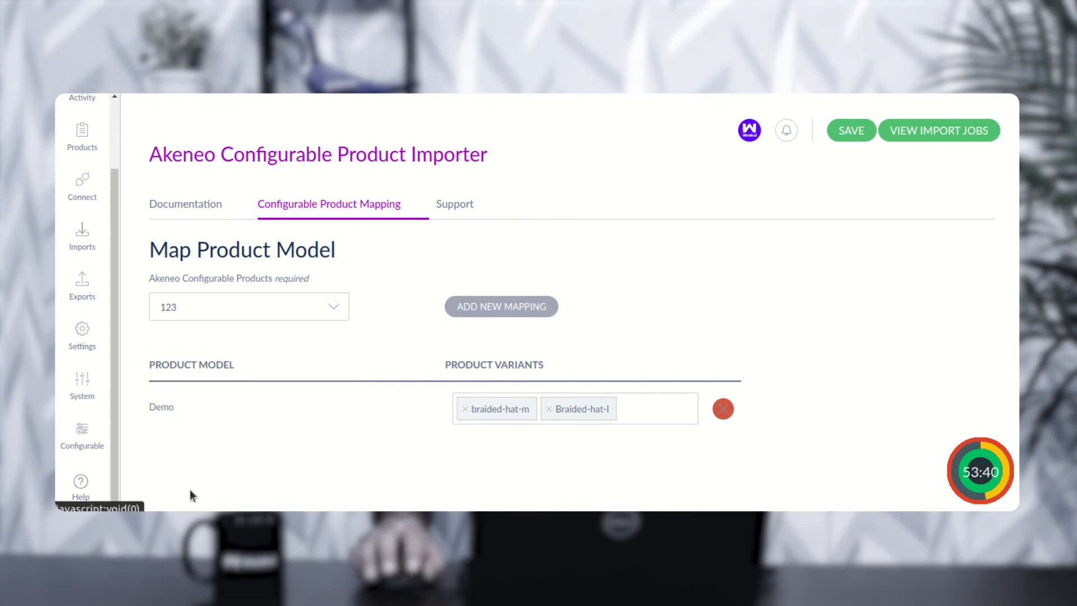
{"action": "left_click", "coordinate": [496, 308]}
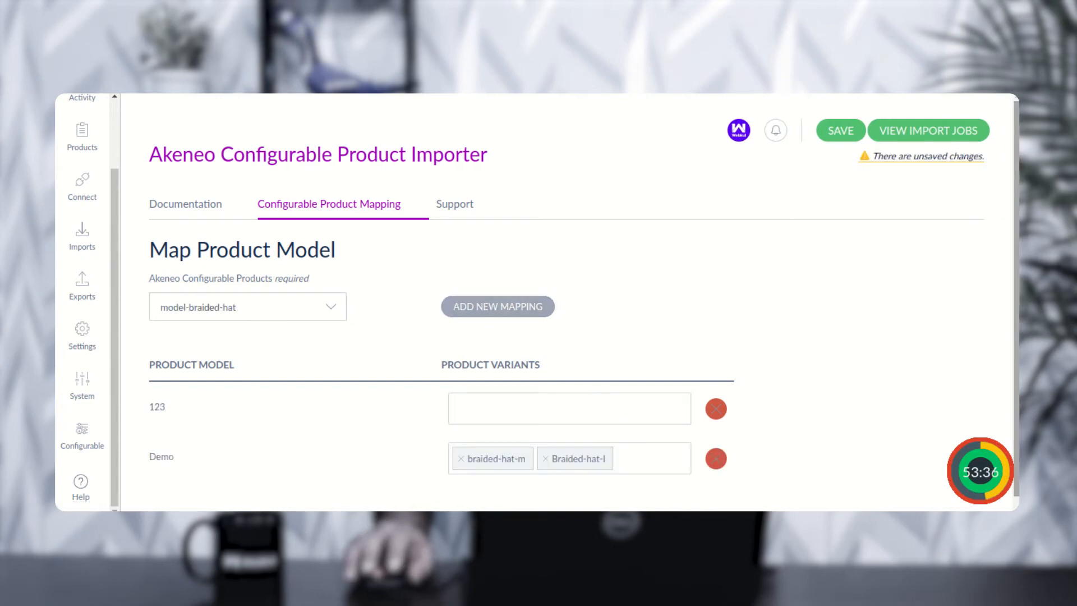
Assign the headphone-red and headphone-yellow variants to product model 123 and save the mapping.
{"action": "scroll", "coordinate": [393, 382], "scroll_direction": "down", "scroll_amount": 1}
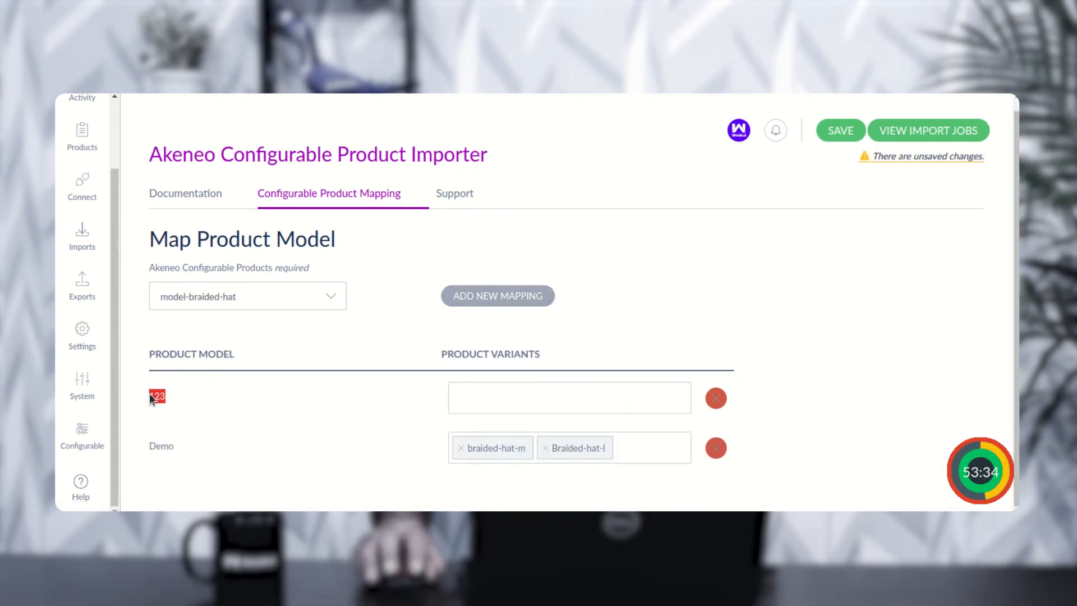
{"action": "left_click", "coordinate": [569, 392]}
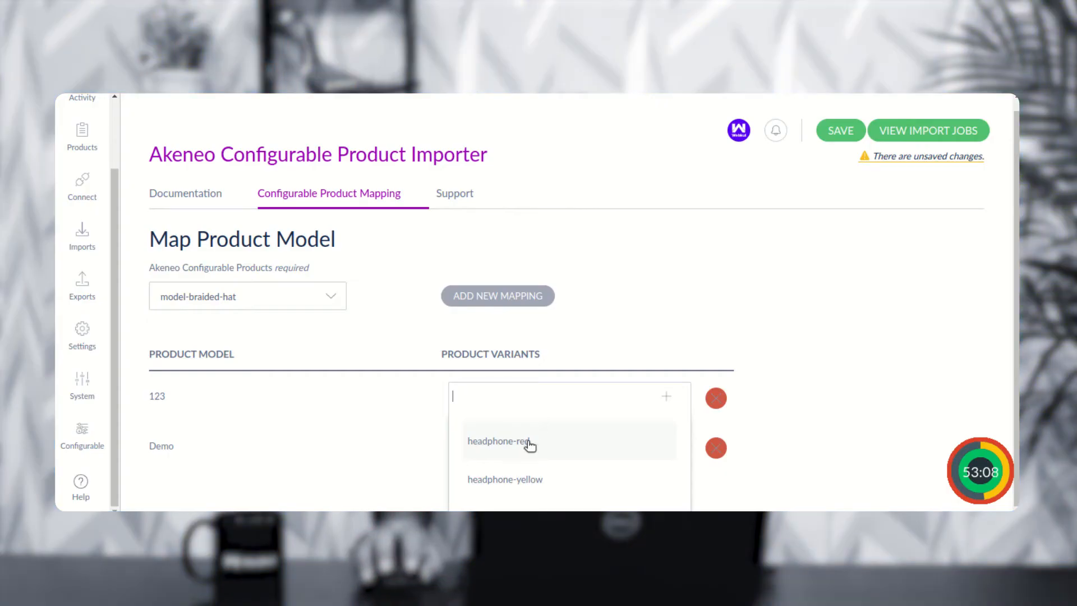
{"action": "left_click", "coordinate": [530, 445]}
{"action": "left_click", "coordinate": [570, 405]}
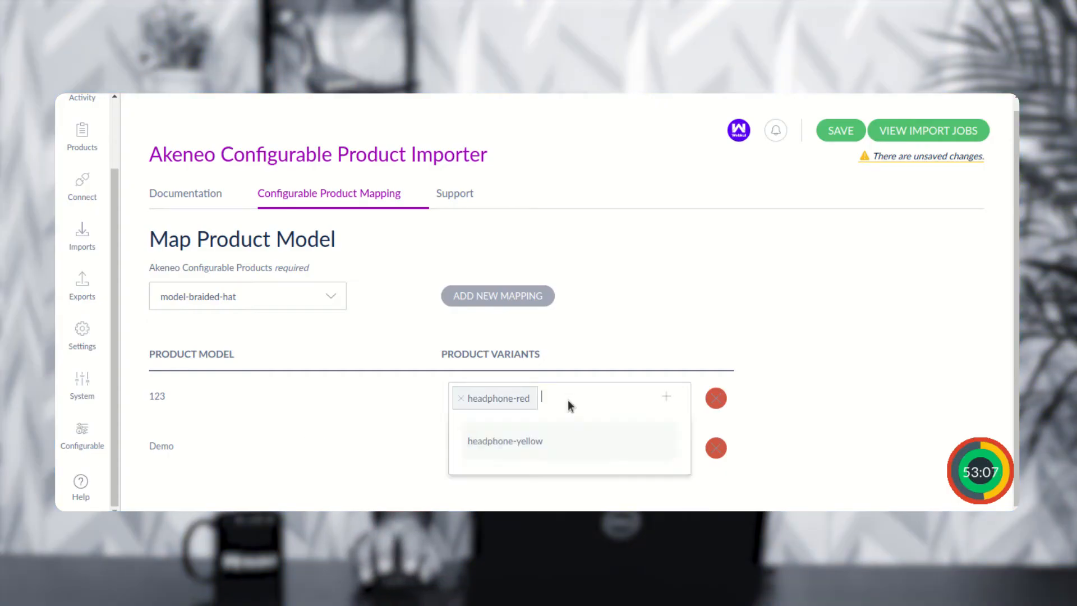
{"action": "left_click", "coordinate": [519, 446]}
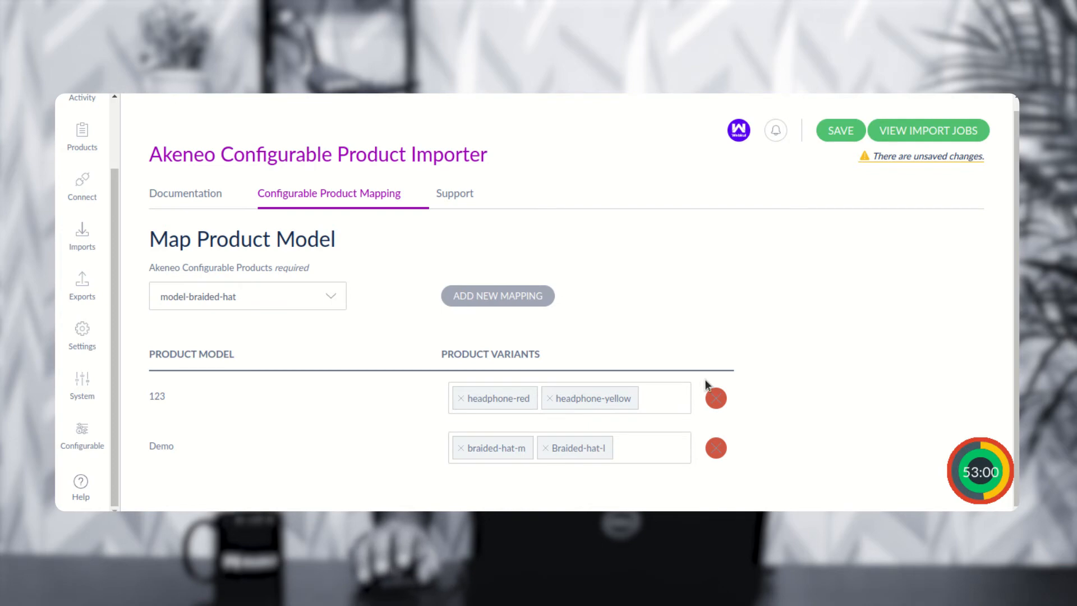
{"action": "left_click", "coordinate": [841, 130]}
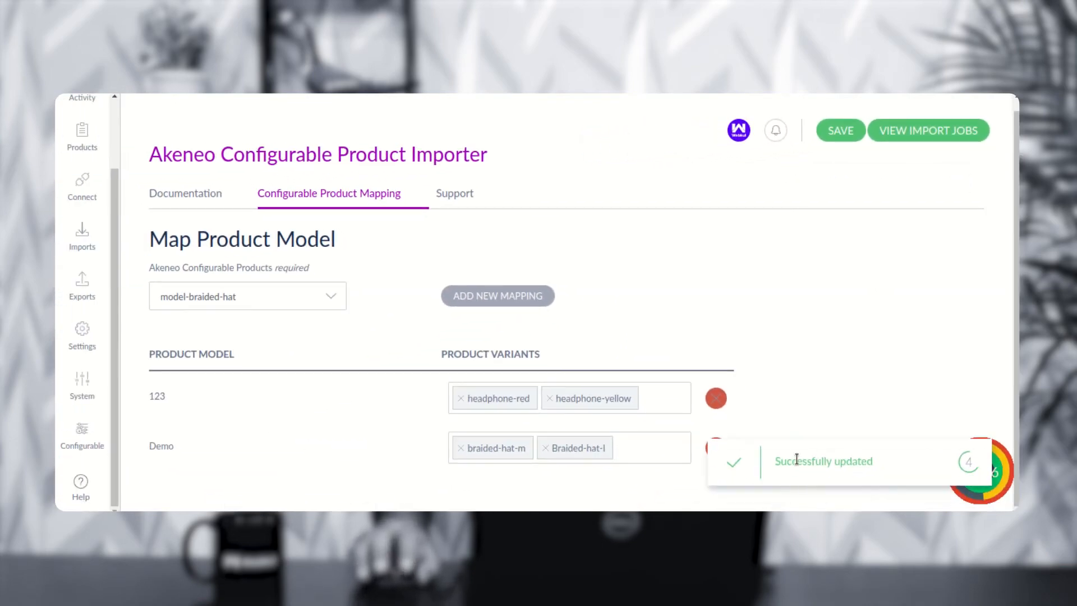
Open the list of import profiles.
{"action": "left_click_drag", "start_coordinate": [785, 461], "coordinate": [855, 460]}
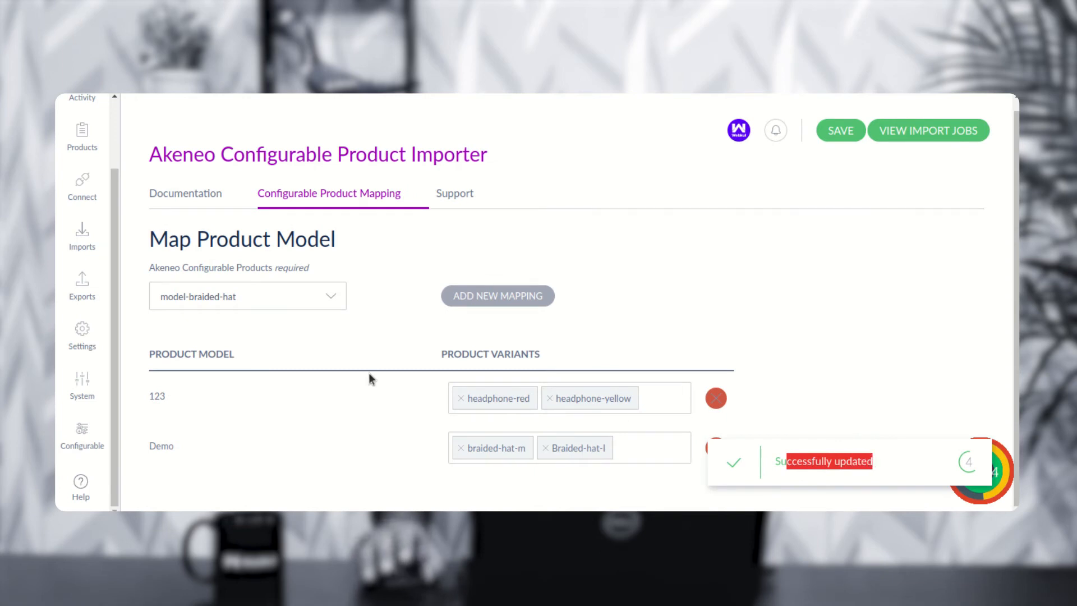
{"action": "left_click", "coordinate": [93, 252]}
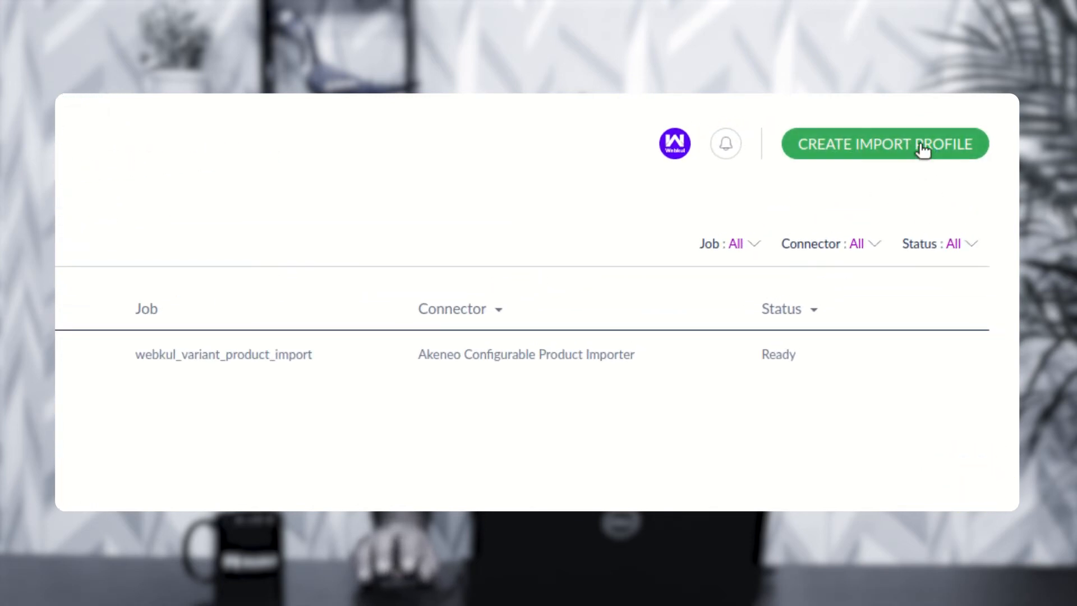
{"action": "left_click", "coordinate": [892, 147]}
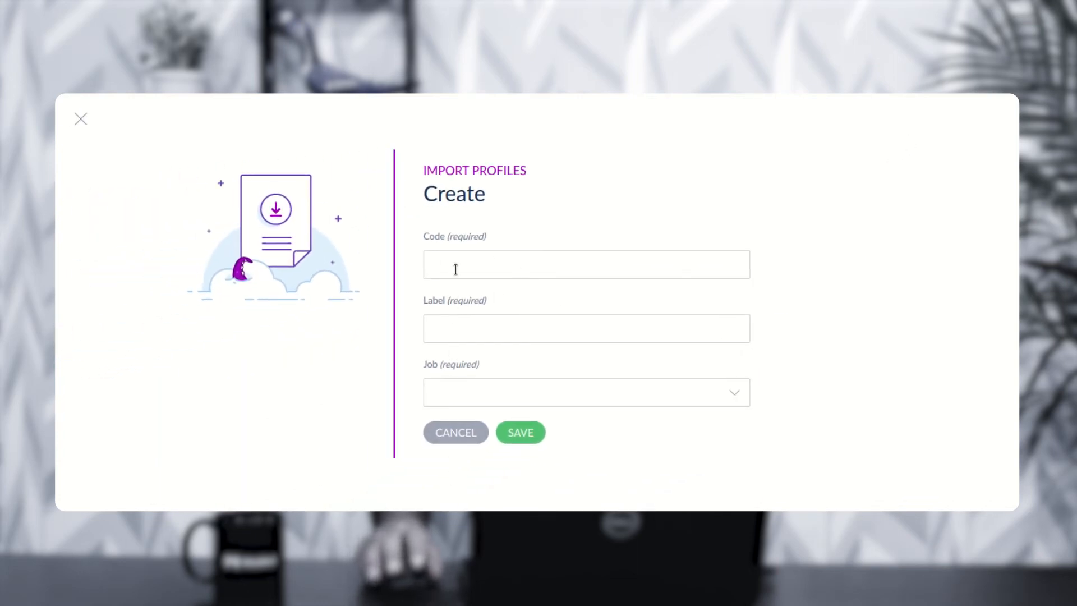
{"action": "left_click", "coordinate": [475, 396]}
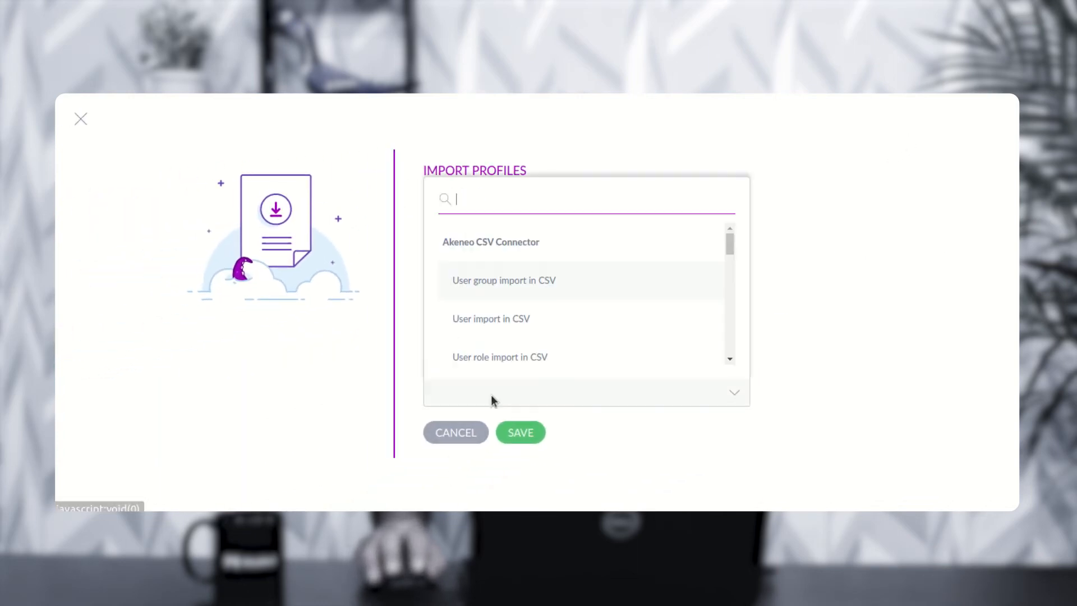
{"action": "left_click_drag", "start_coordinate": [729, 248], "coordinate": [730, 355]}
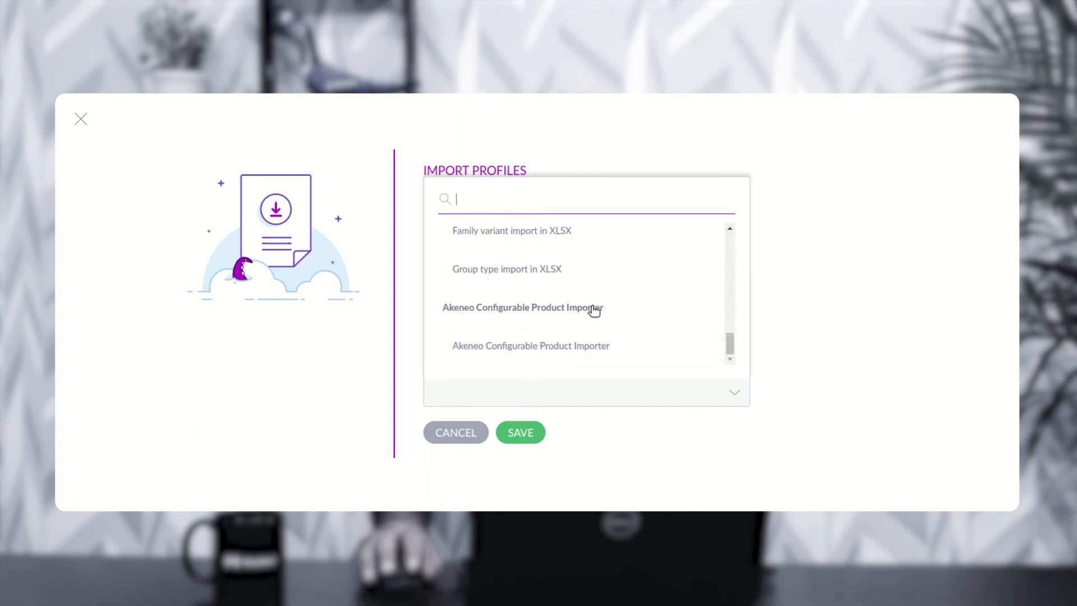
{"action": "left_click", "coordinate": [526, 351]}
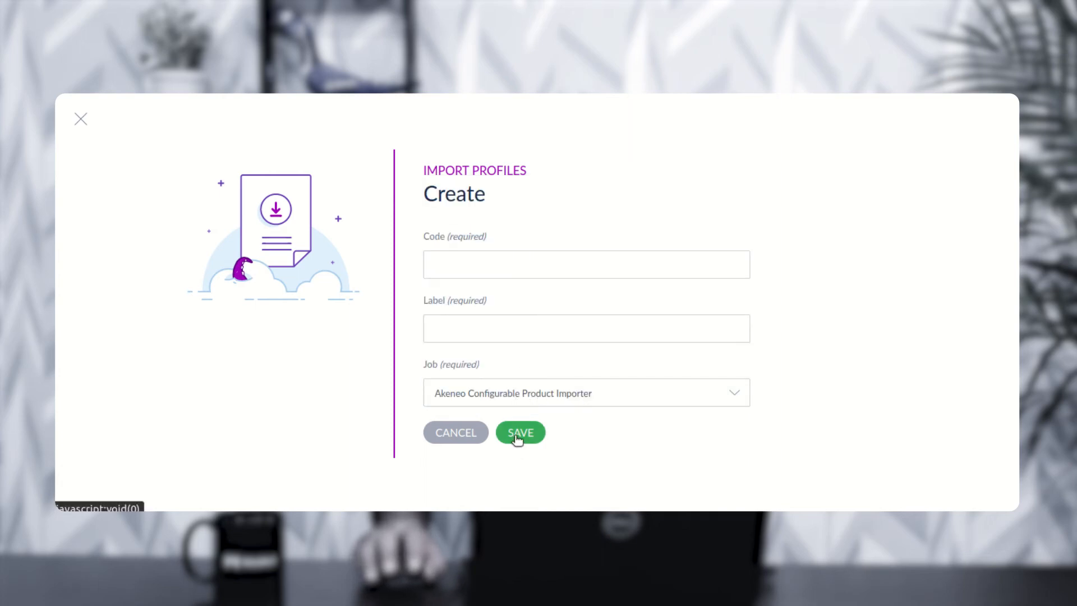
{"action": "left_click", "coordinate": [445, 432]}
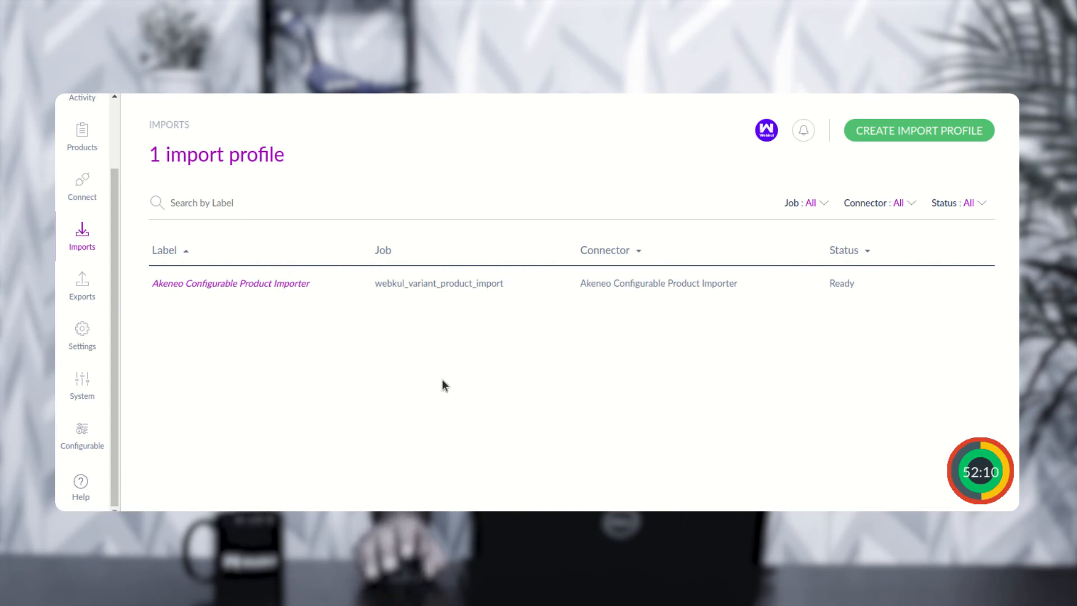
Run the existing Akeneo Configurable Product Importer import profile.
{"action": "left_click", "coordinate": [276, 288]}
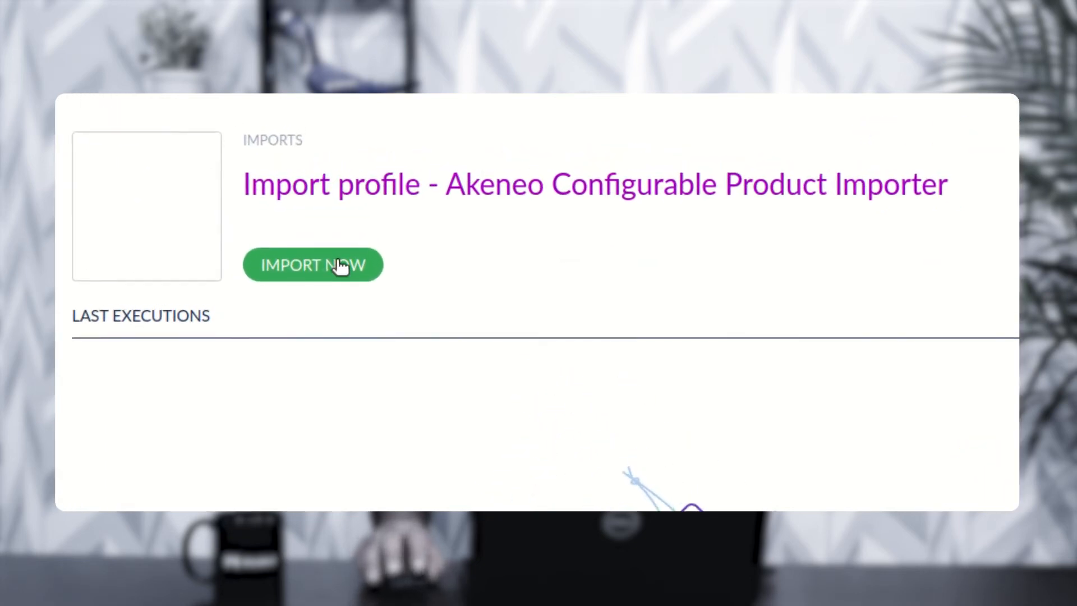
{"action": "left_click", "coordinate": [341, 267]}
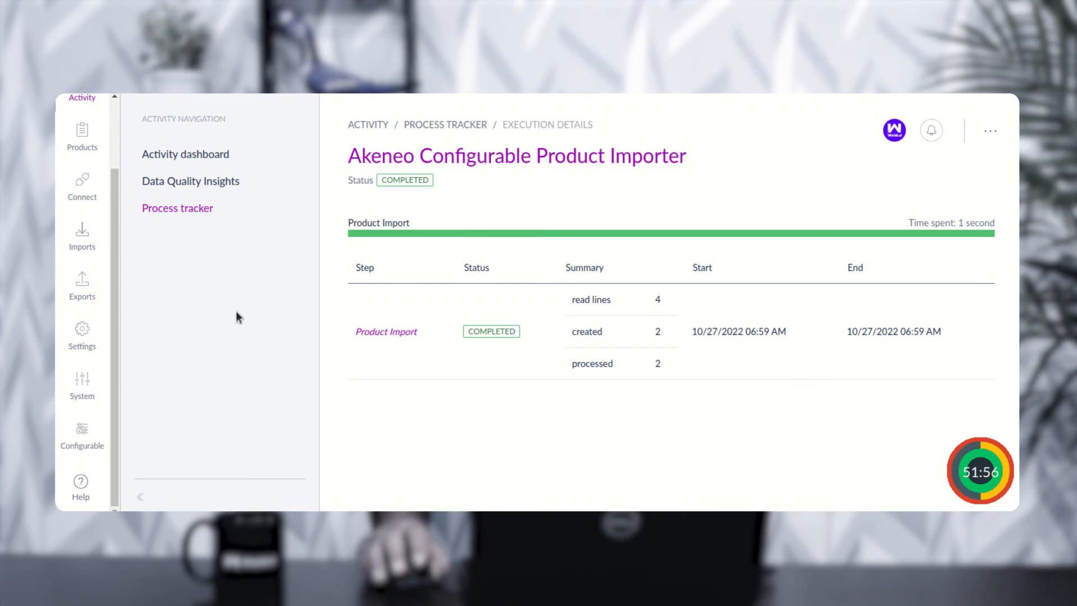
Check the variant products of product model 123 in the product list and its color variants on the model's page.
{"action": "left_click", "coordinate": [91, 139]}
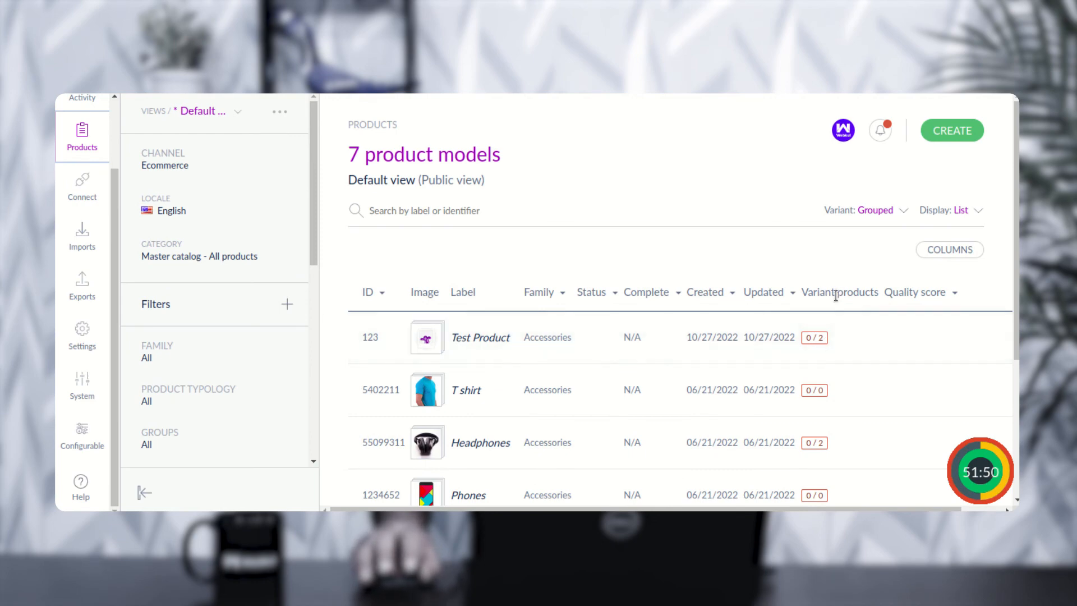
{"action": "left_click_drag", "start_coordinate": [811, 292], "coordinate": [871, 292]}
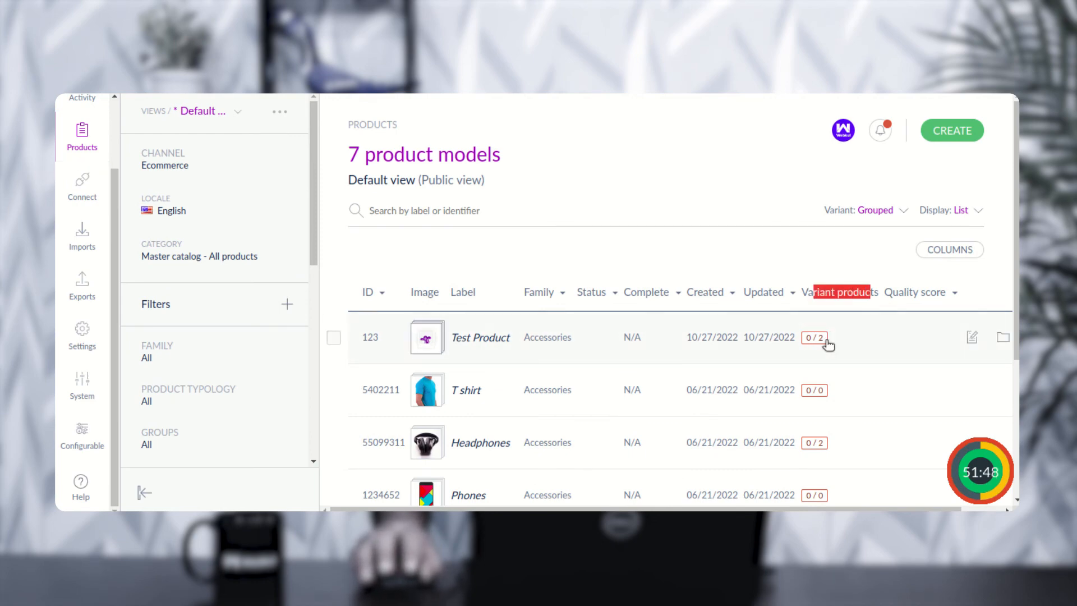
{"action": "left_click", "coordinate": [541, 338]}
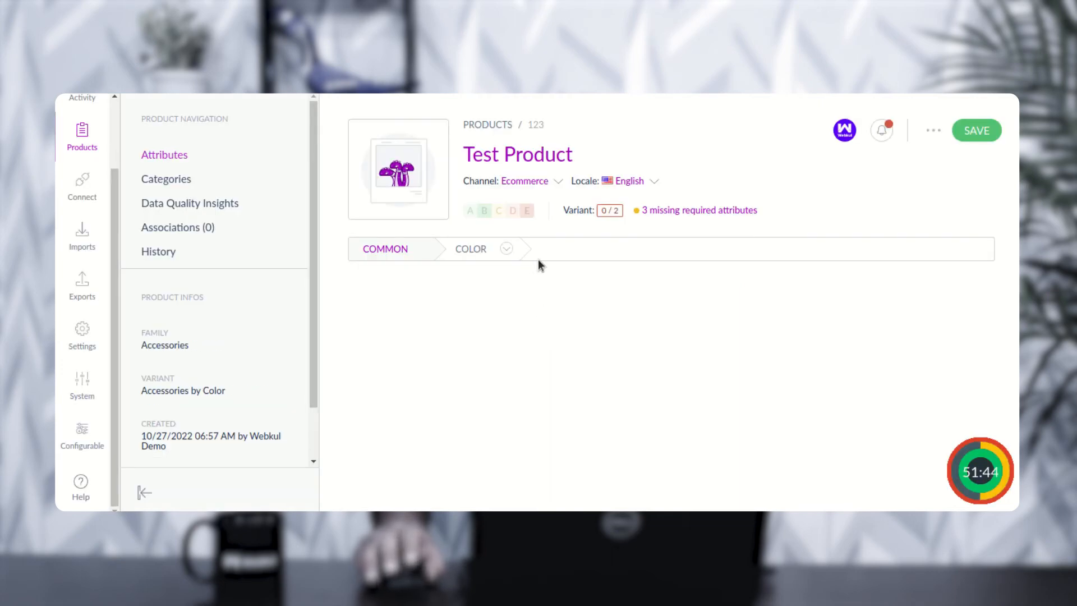
{"action": "left_click", "coordinate": [504, 253]}
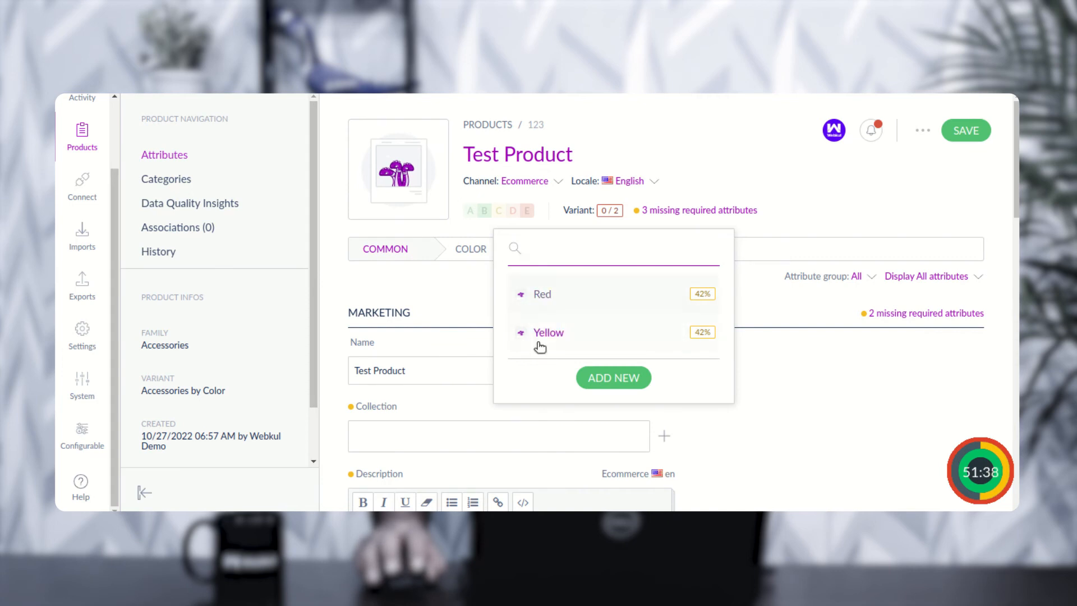
{"action": "left_click", "coordinate": [464, 287]}
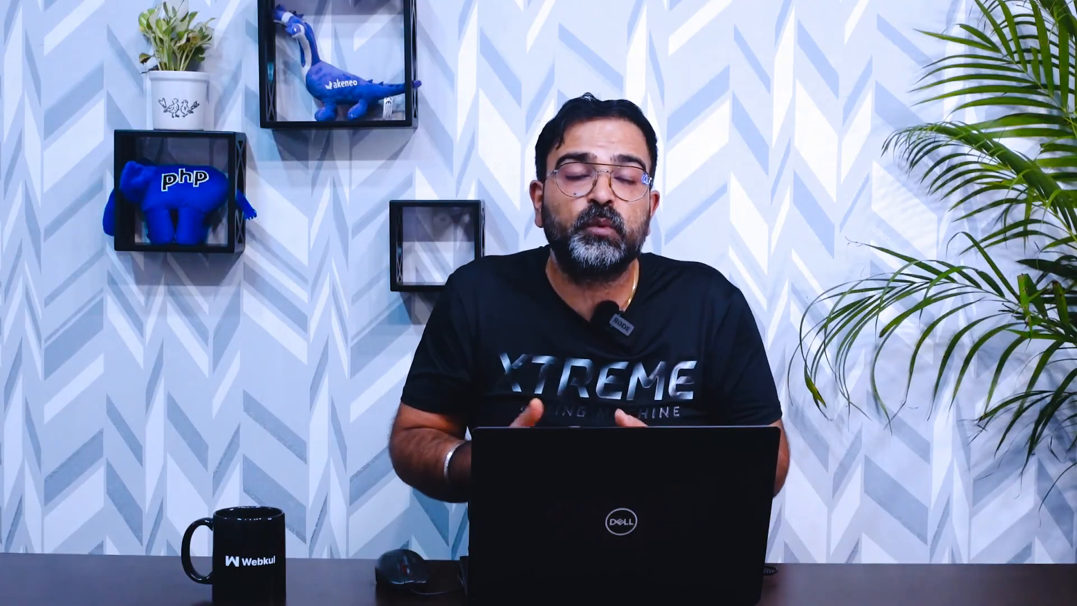